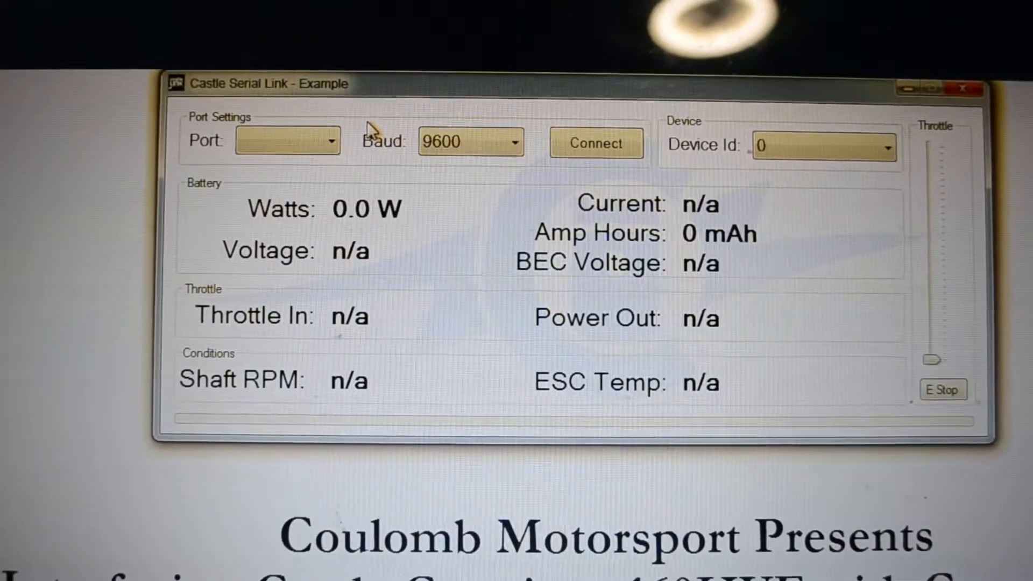
# - Select port COM11, baud rate 115200 and device ID 23 for the connection
pyautogui.click(329, 141)
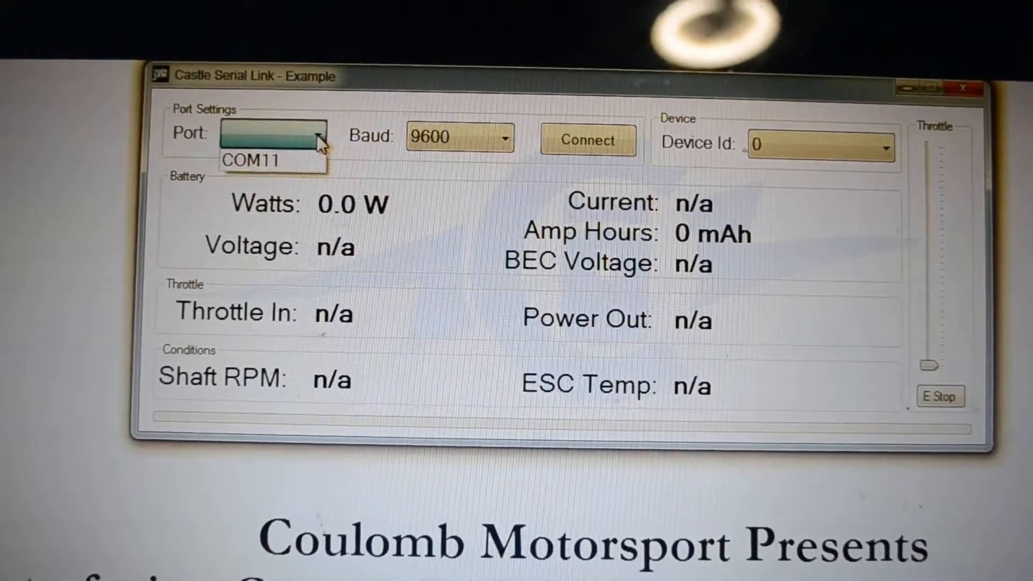
pyautogui.click(314, 158)
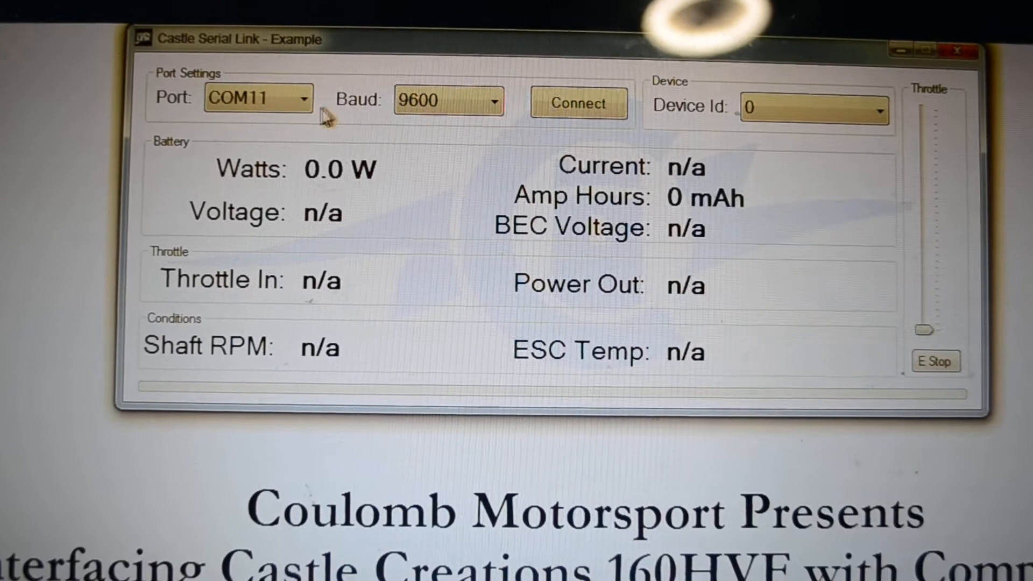
pyautogui.click(483, 101)
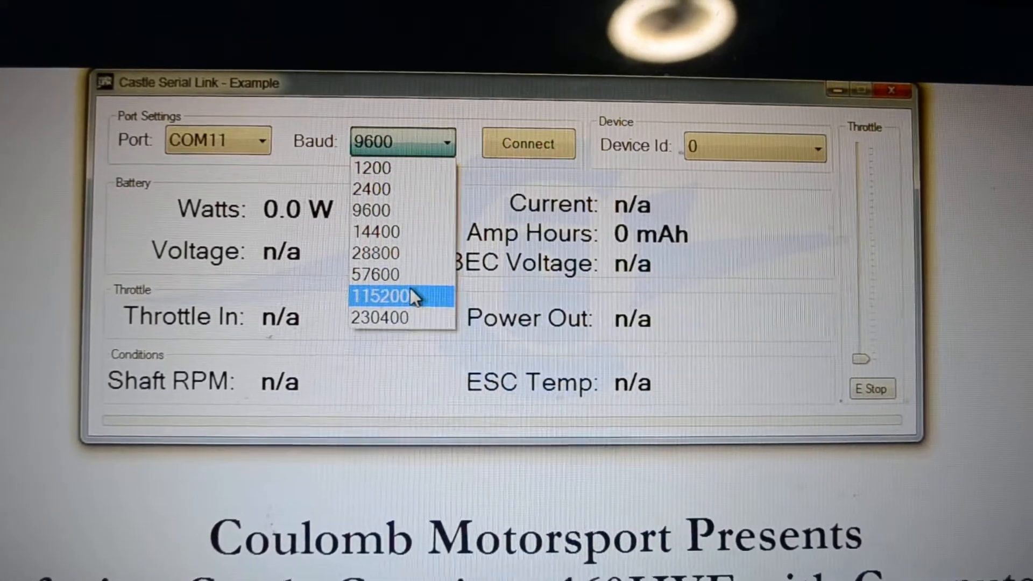
pyautogui.click(411, 291)
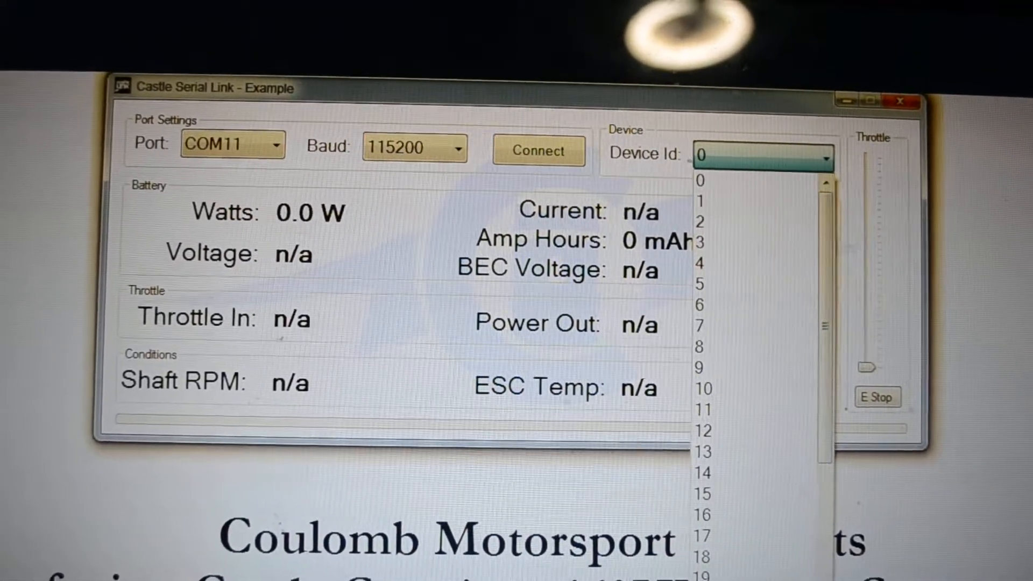
pyautogui.click(711, 558)
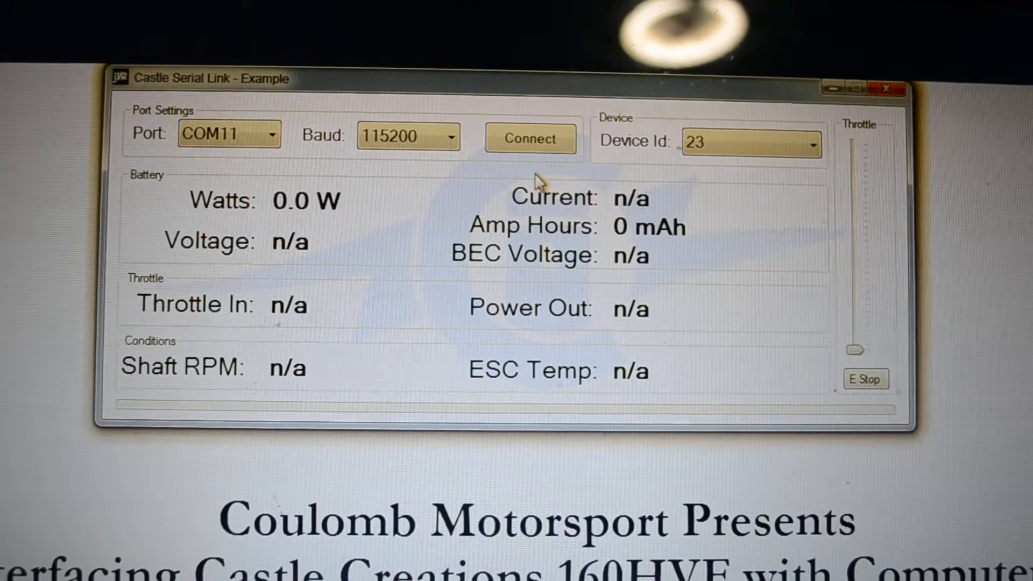
# - Connect to the ESC so live telemetry (31.2 V, 26.3 °C) starts streaming
pyautogui.click(533, 143)
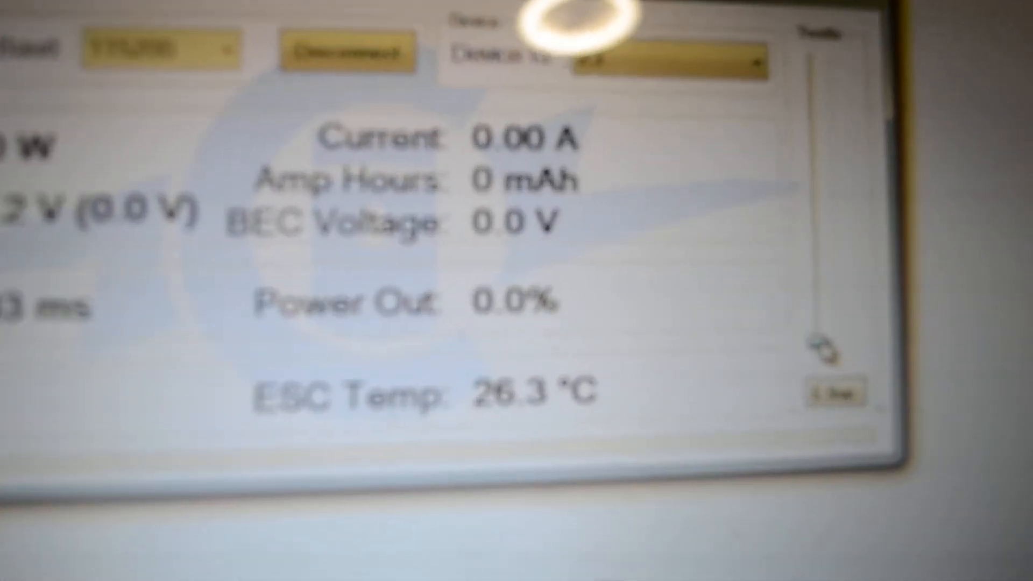
# - Nudge the Throttle slider up slightly to spin the motor at low power
pyautogui.moveTo(821, 349); pyautogui.dragTo(822, 340)
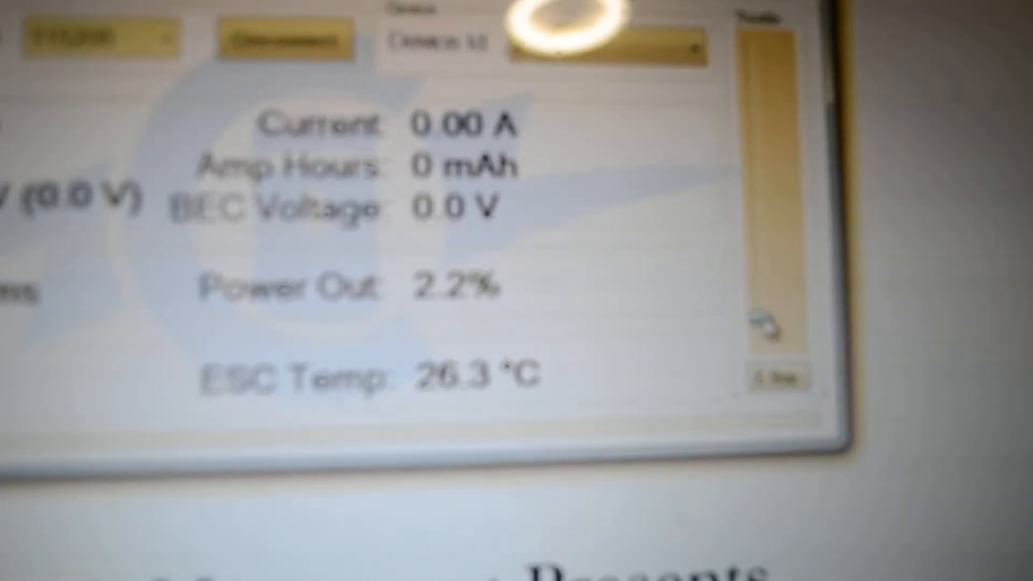